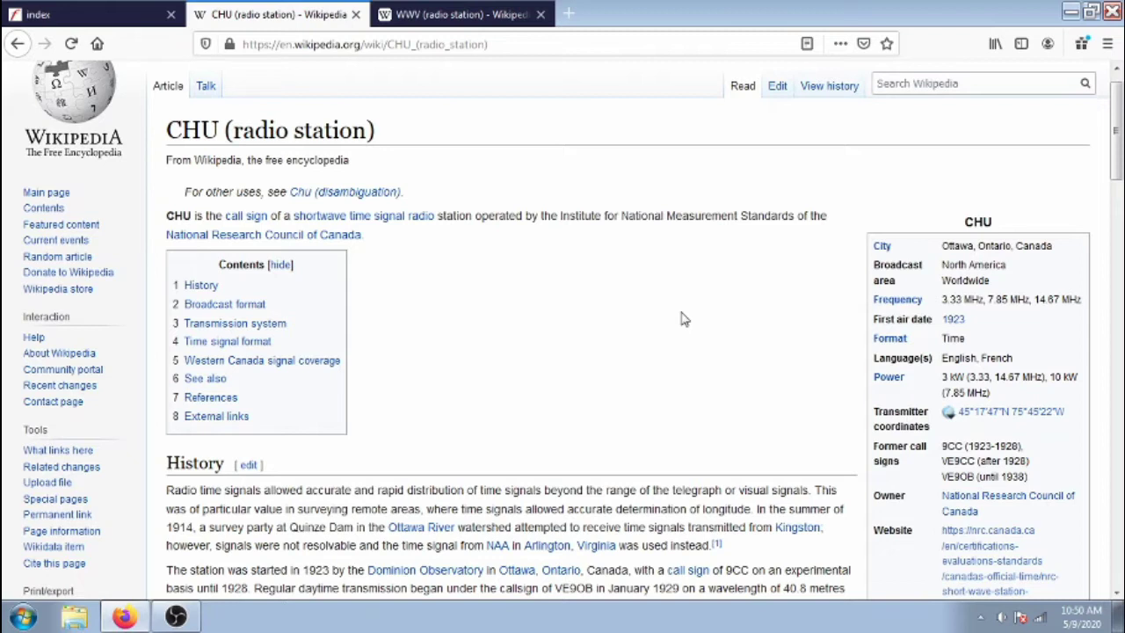
Step: Move from the Wikipedia CHU article to the WWV radio station article
{"action": "left_click", "coordinate": [486, 15]}
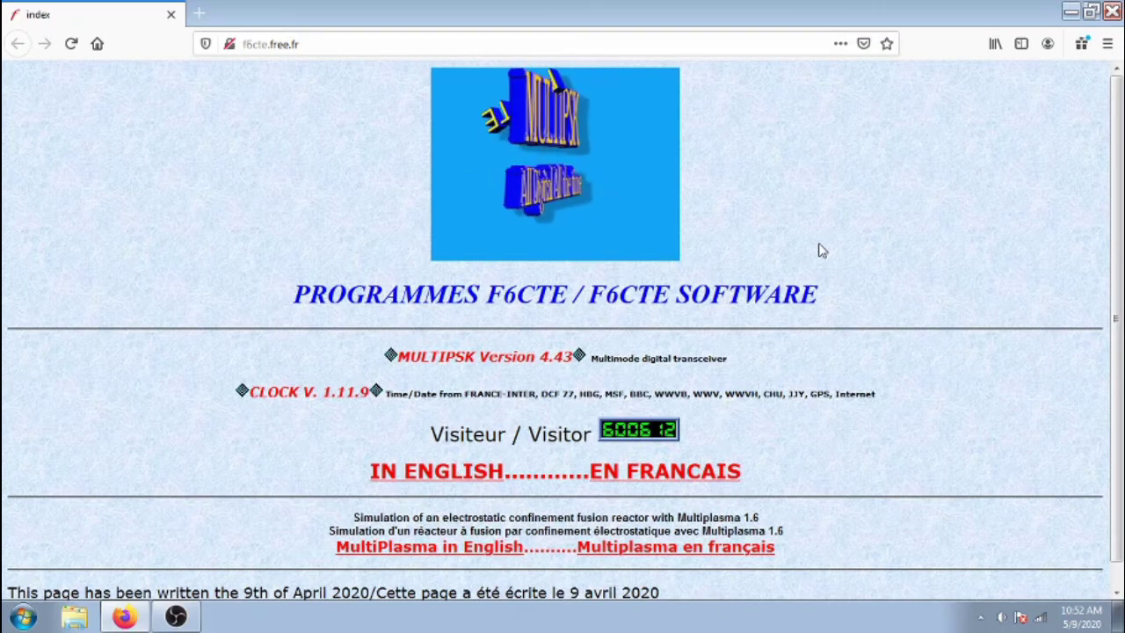
Step: Save MULTIPSK_setup.exe from the English F6CTE page into Downloads
{"action": "left_click", "coordinate": [474, 472]}
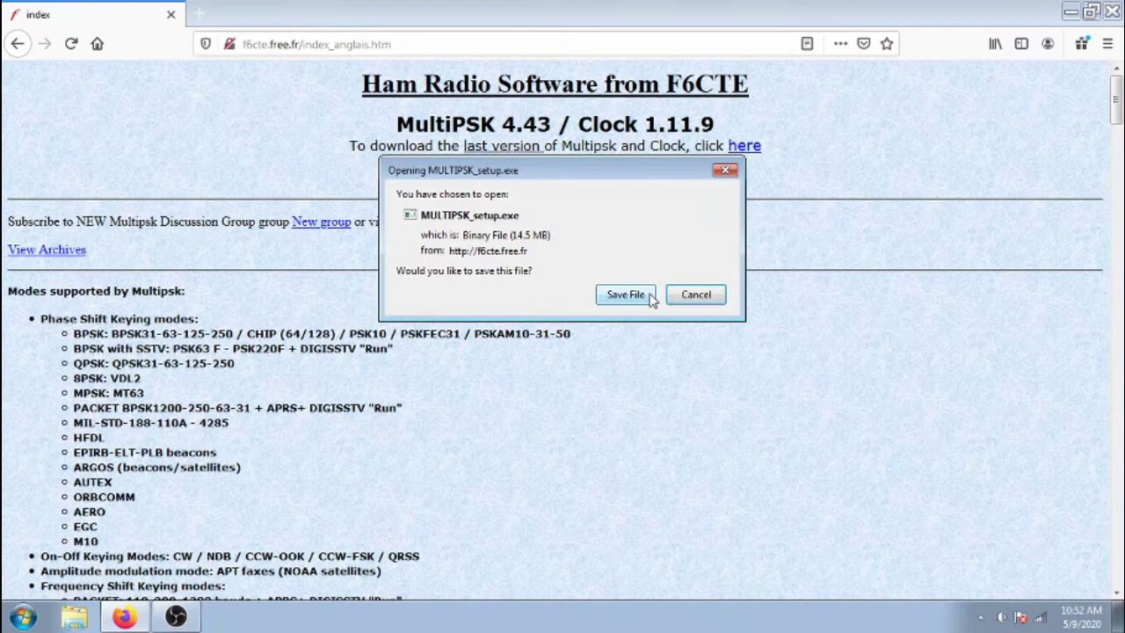
{"action": "left_click", "coordinate": [644, 297]}
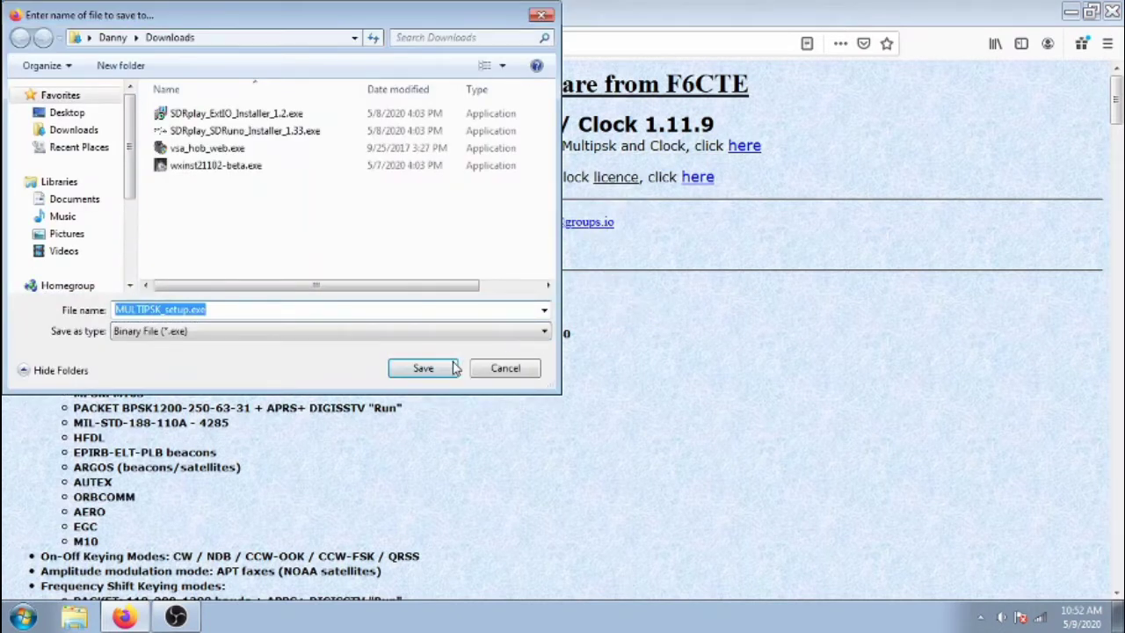
{"action": "left_click", "coordinate": [423, 368]}
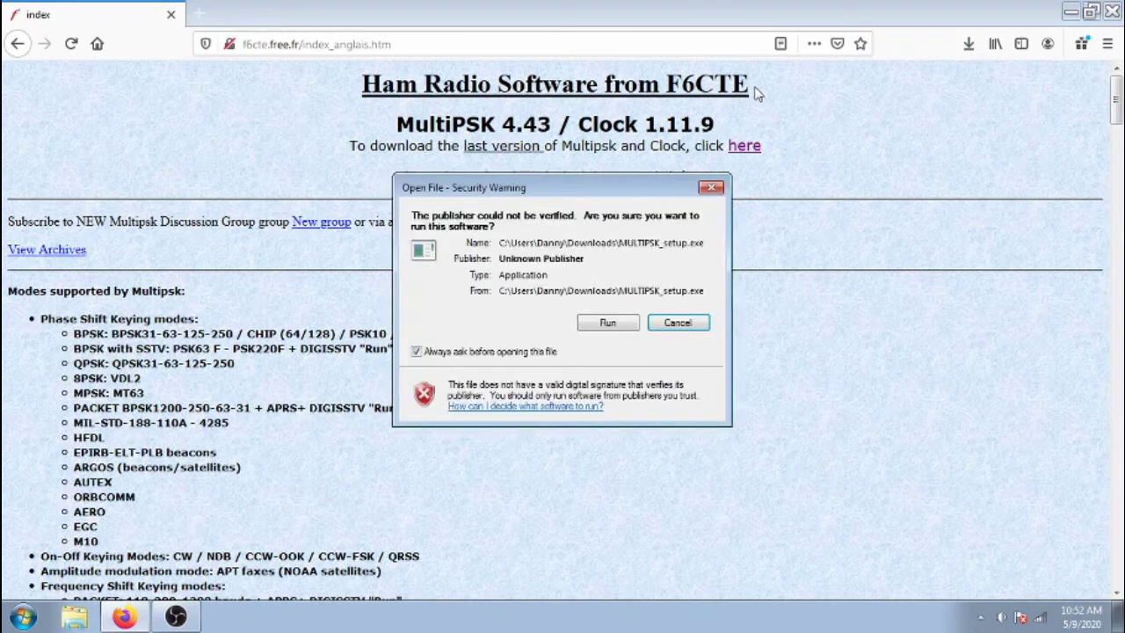
Step: Run the installer in English, installing to C:\MULTIPSK with default shortcuts and no readme
{"action": "left_click", "coordinate": [608, 323]}
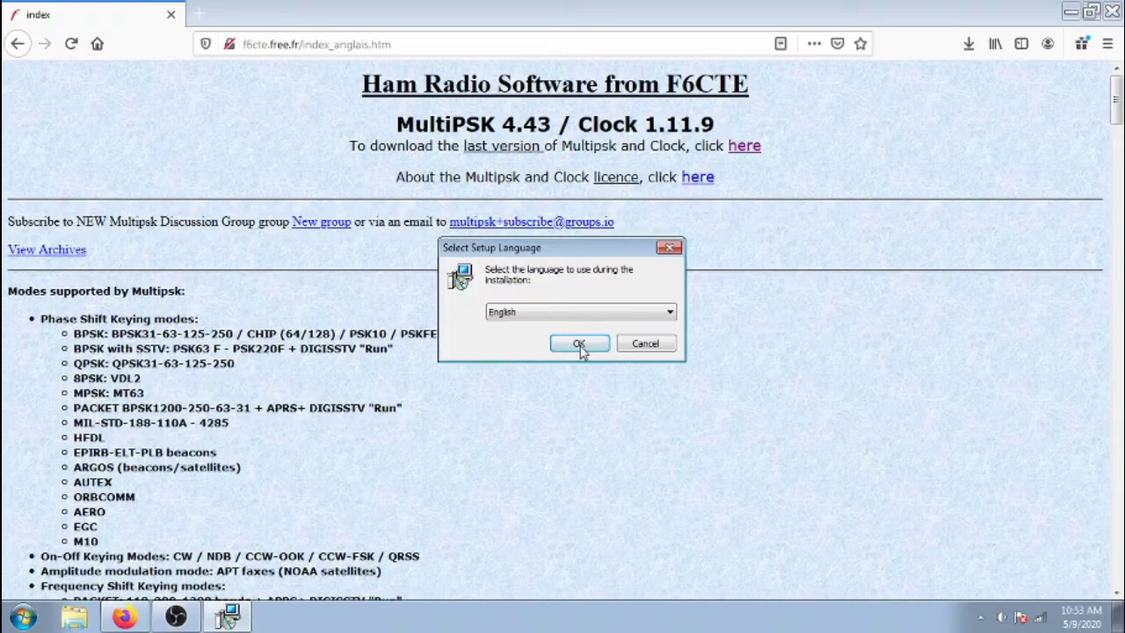
{"action": "left_click", "coordinate": [580, 345]}
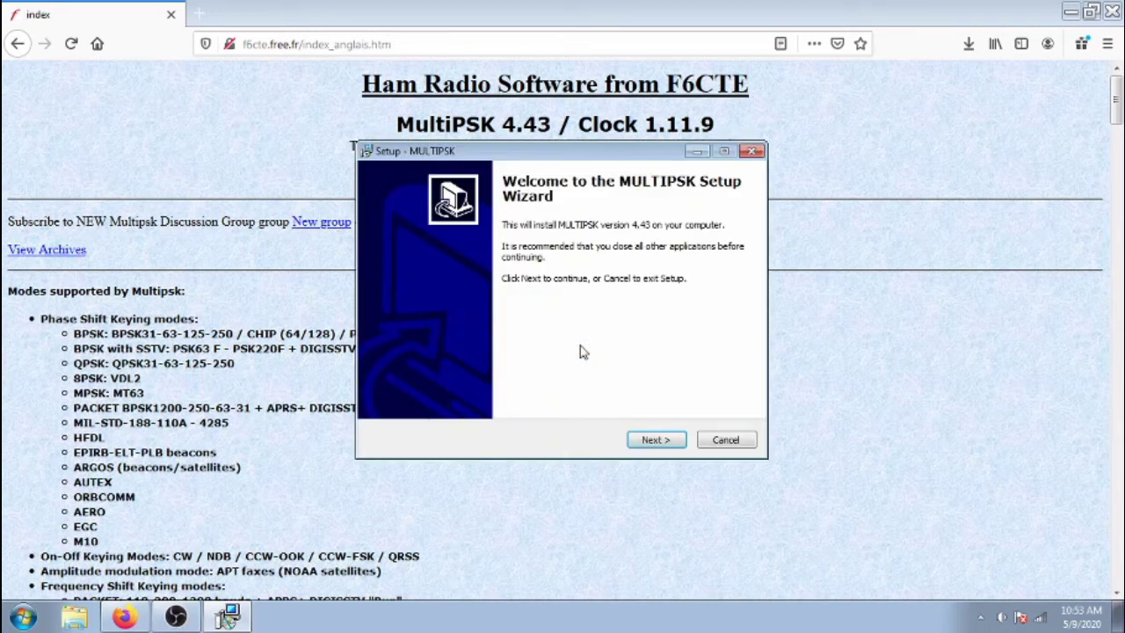
{"action": "left_click", "coordinate": [658, 441]}
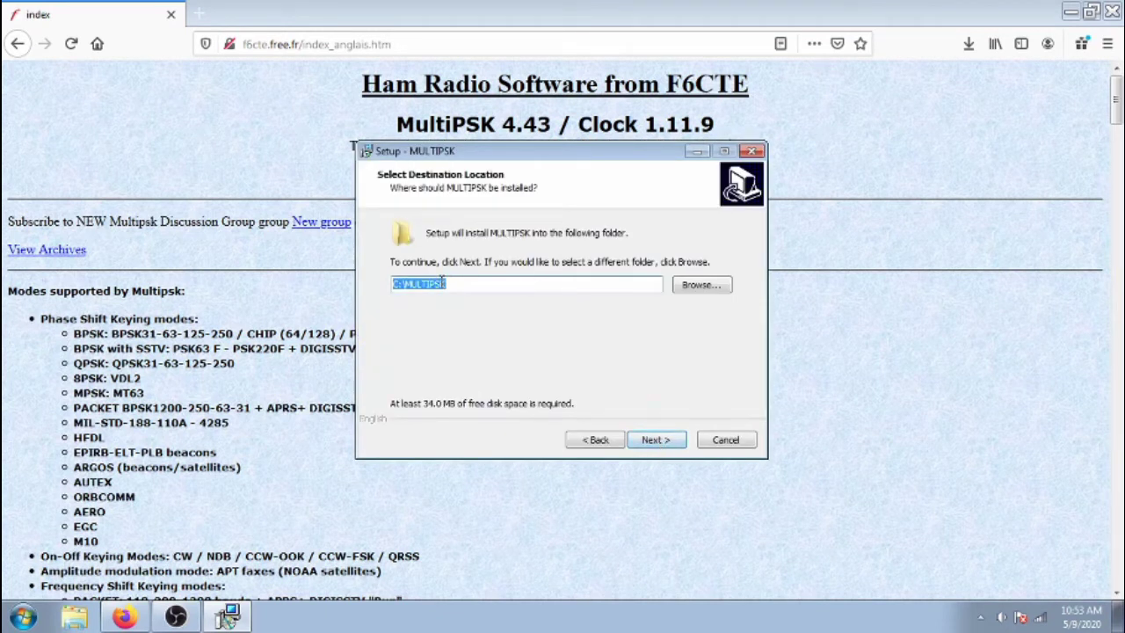
{"action": "left_click", "coordinate": [669, 444]}
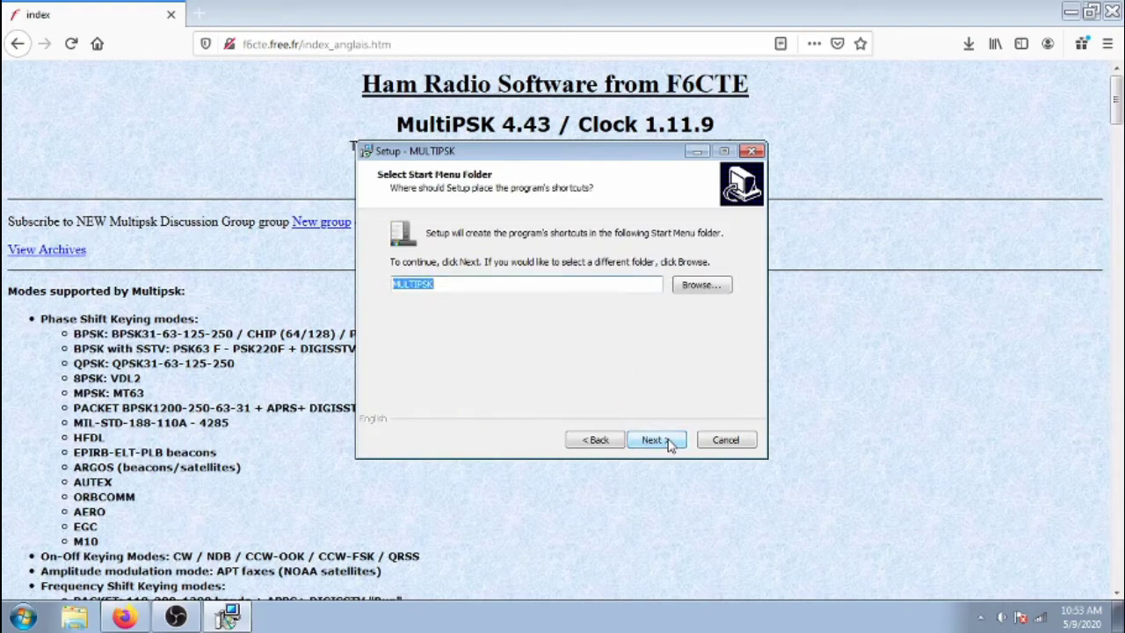
{"action": "left_click", "coordinate": [669, 445]}
{"action": "left_click", "coordinate": [670, 444]}
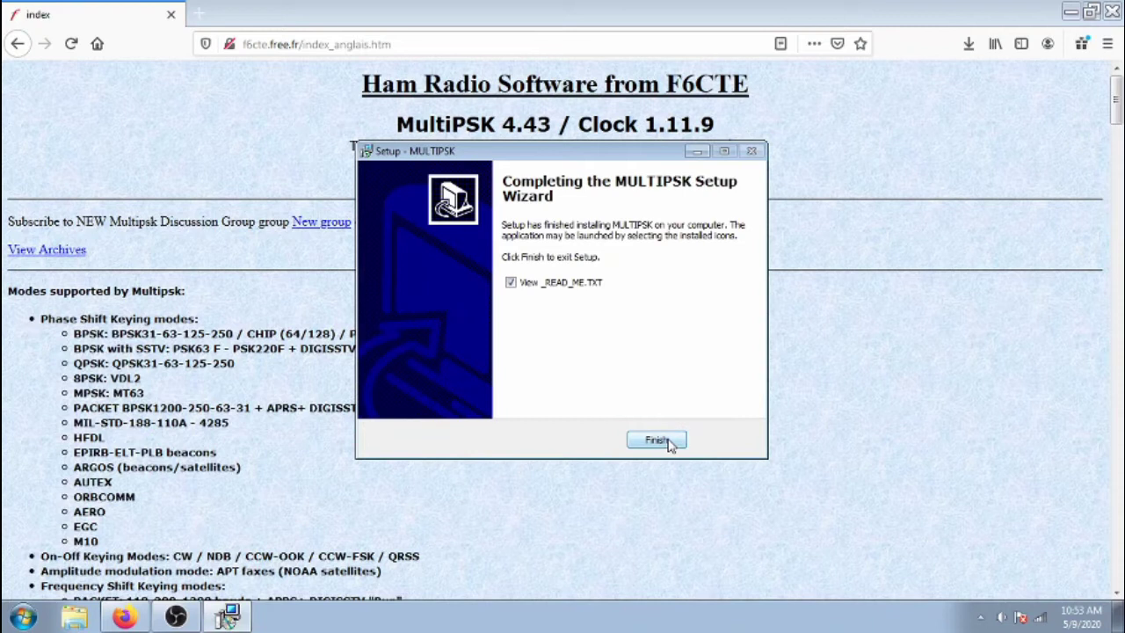
{"action": "left_click", "coordinate": [512, 285]}
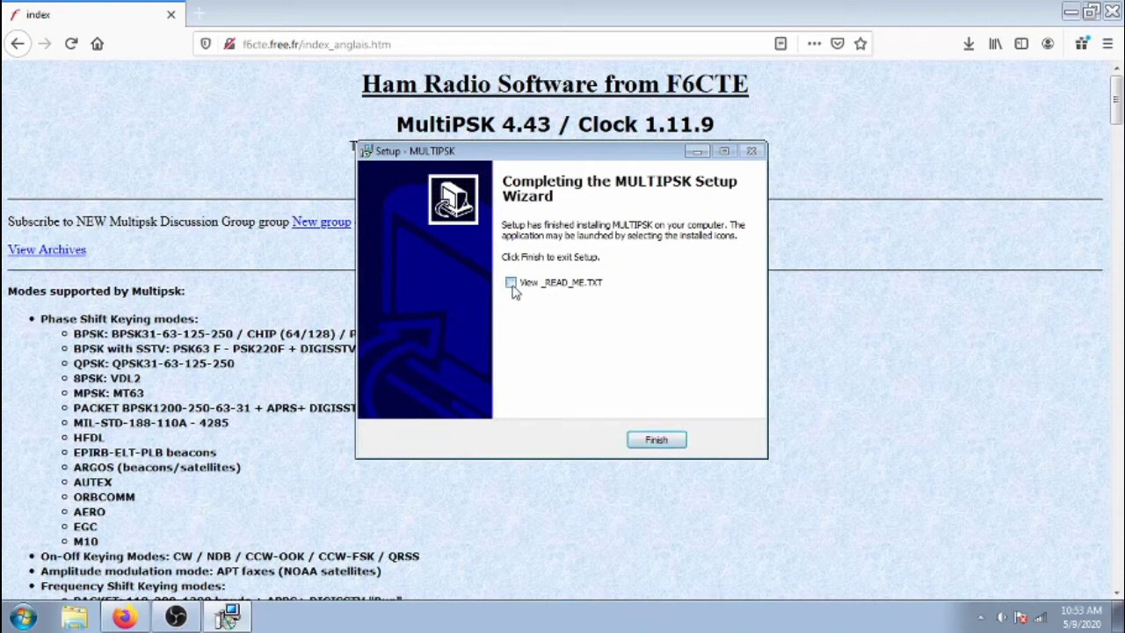
{"action": "left_click", "coordinate": [641, 444]}
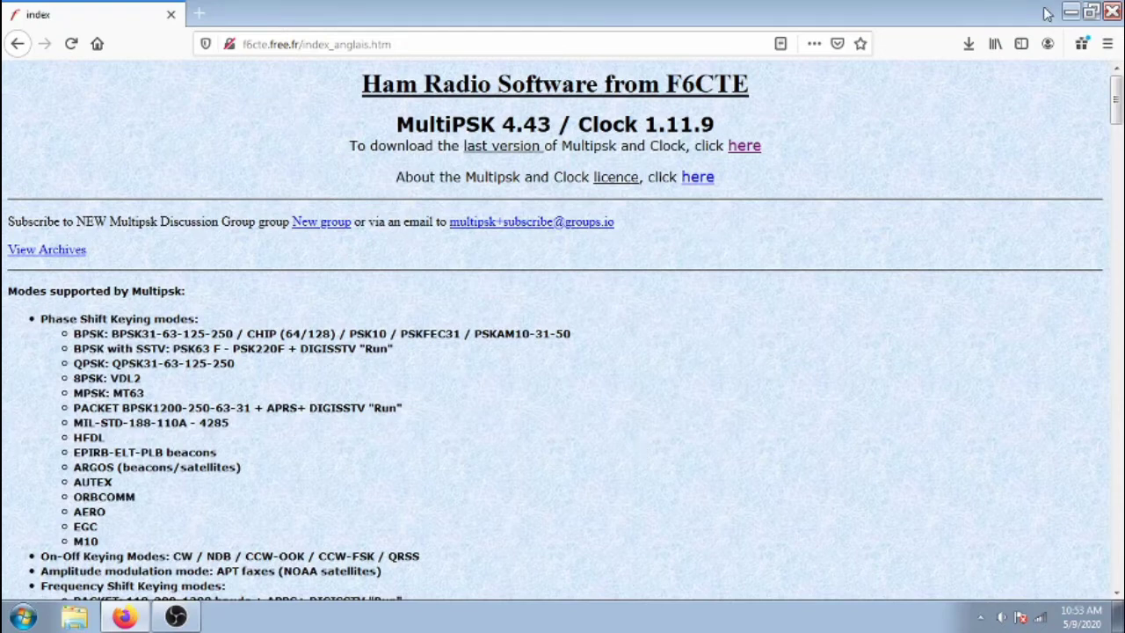
Step: Launch SDR# and set the RTL-SDR device to Direct sampling (Q branch)
{"action": "left_click", "coordinate": [1070, 11]}
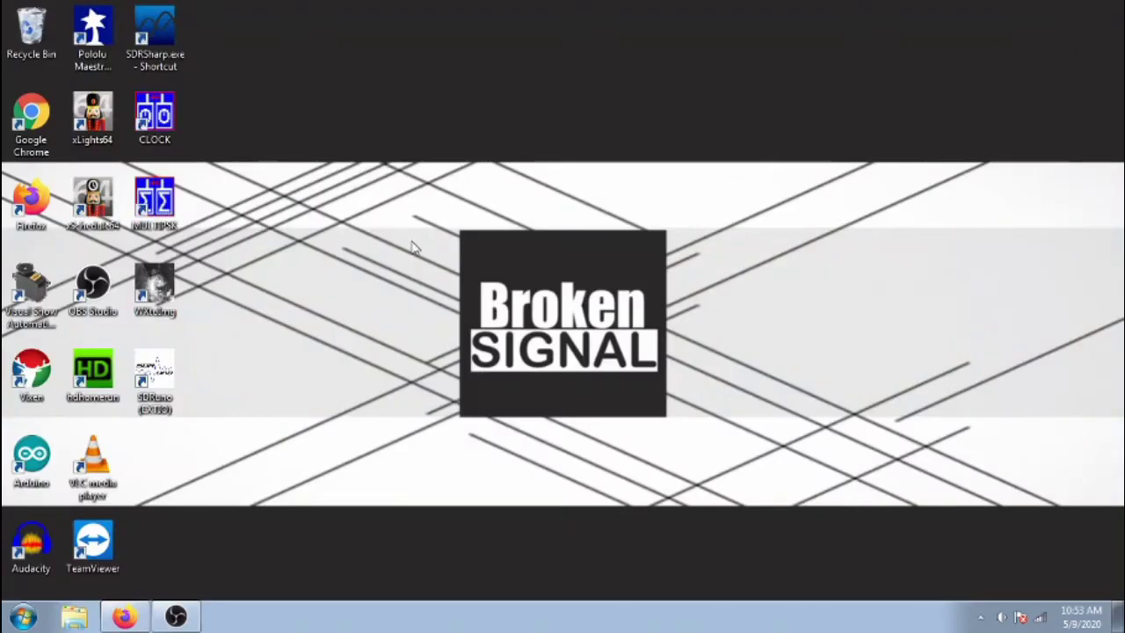
{"action": "left_click", "coordinate": [171, 50]}
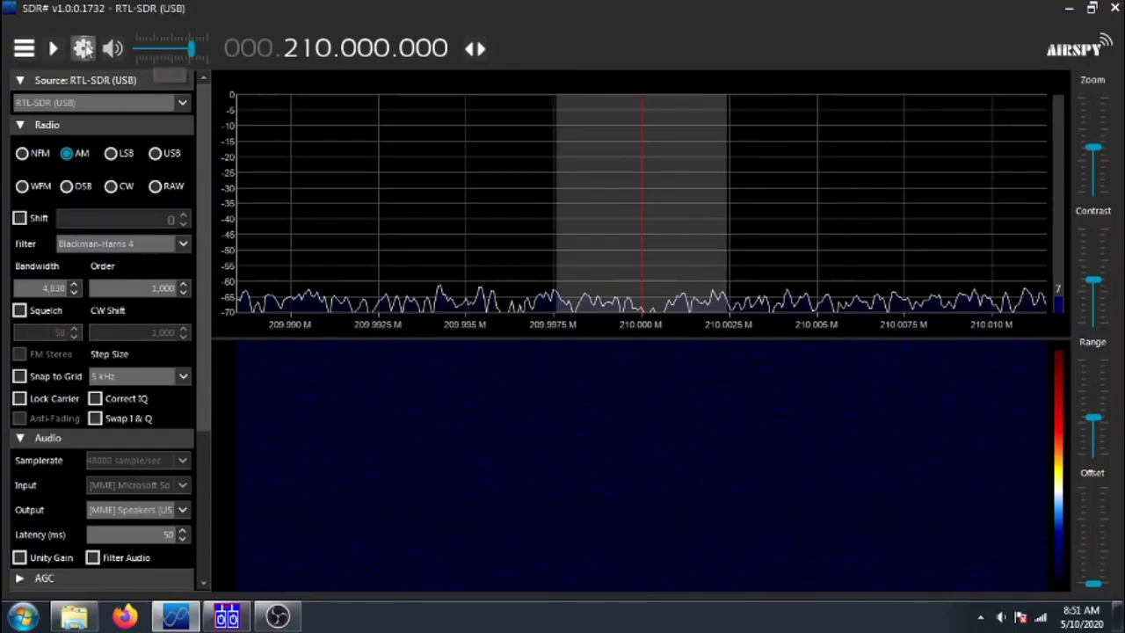
{"action": "left_click", "coordinate": [83, 49]}
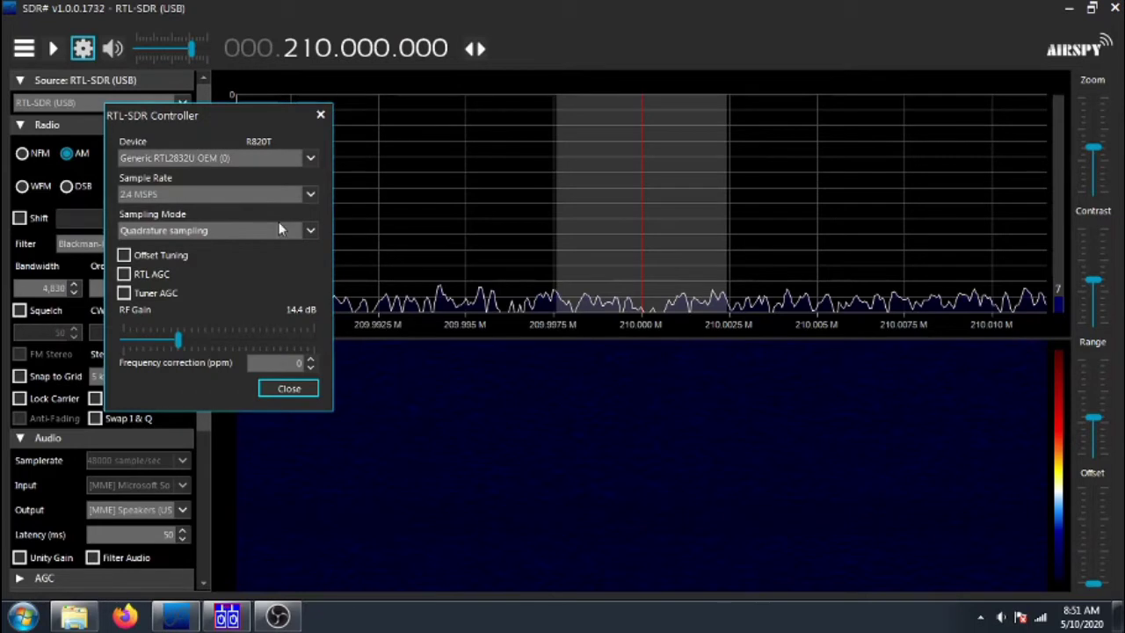
{"action": "left_click", "coordinate": [312, 232]}
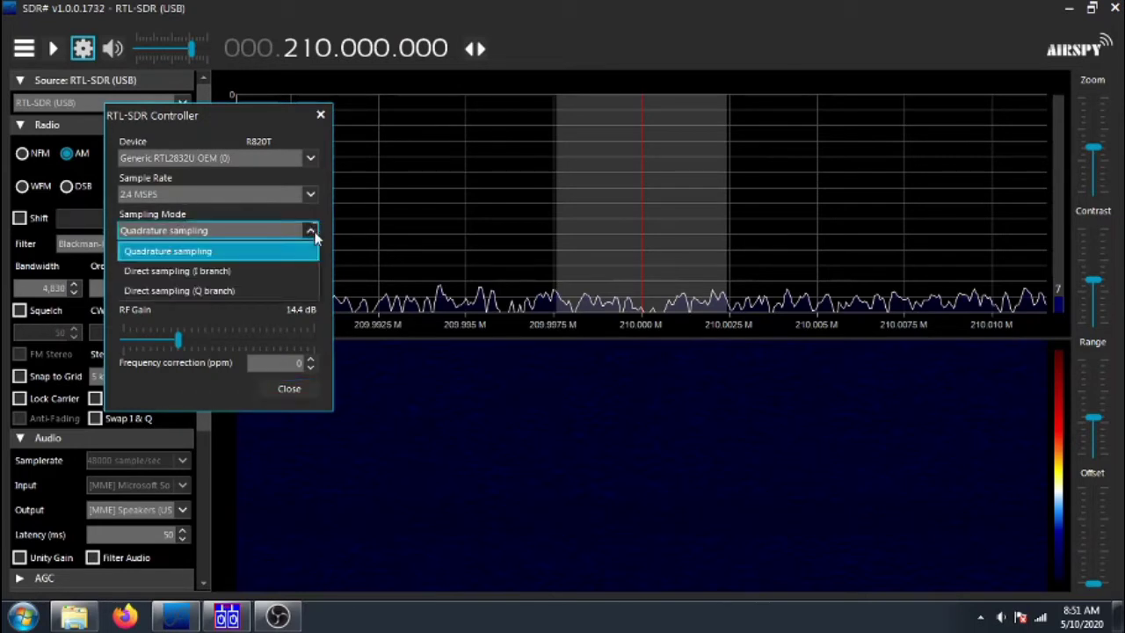
{"action": "left_click", "coordinate": [250, 291]}
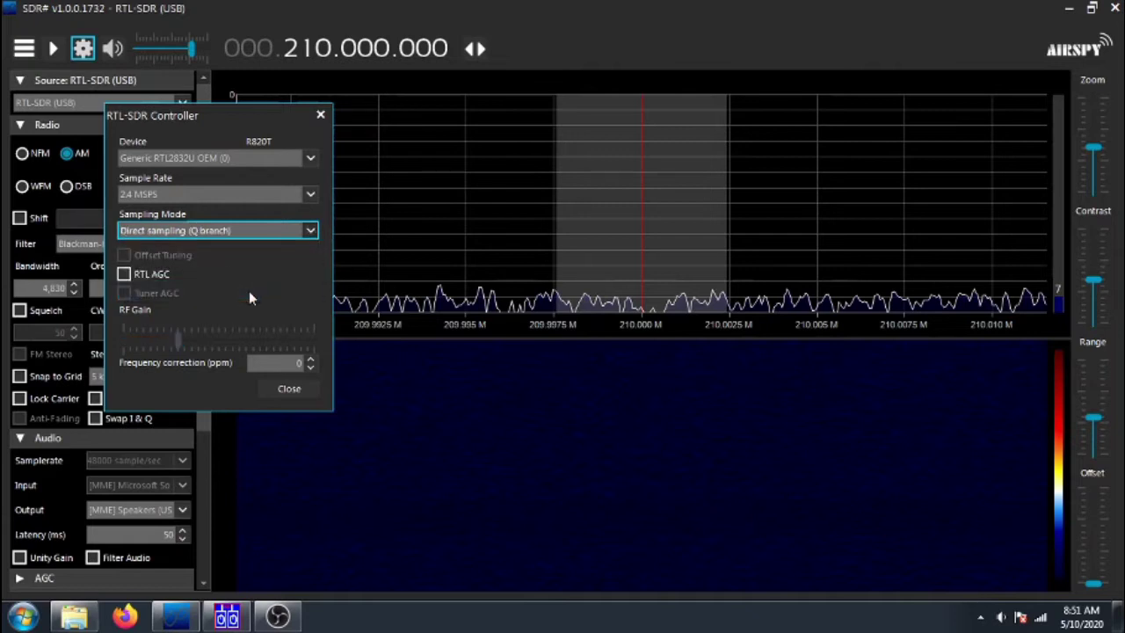
{"action": "left_click", "coordinate": [289, 388]}
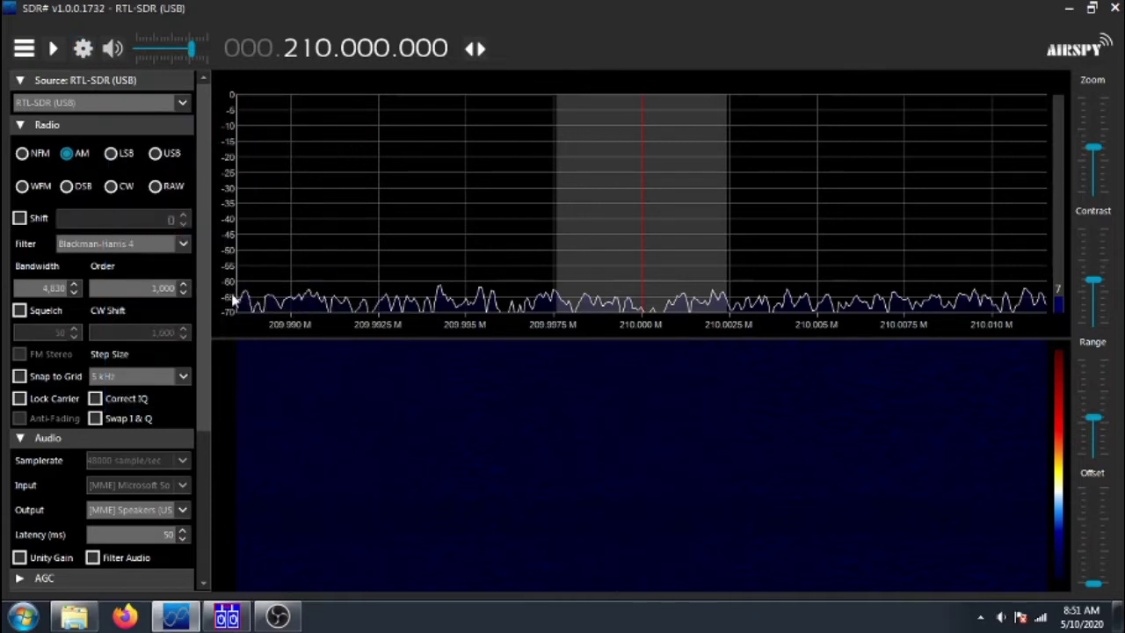
Step: Route SDR# audio to [MME] CABLE Input and lower the frequency's hundreds-of-MHz digit
{"action": "left_click", "coordinate": [183, 514]}
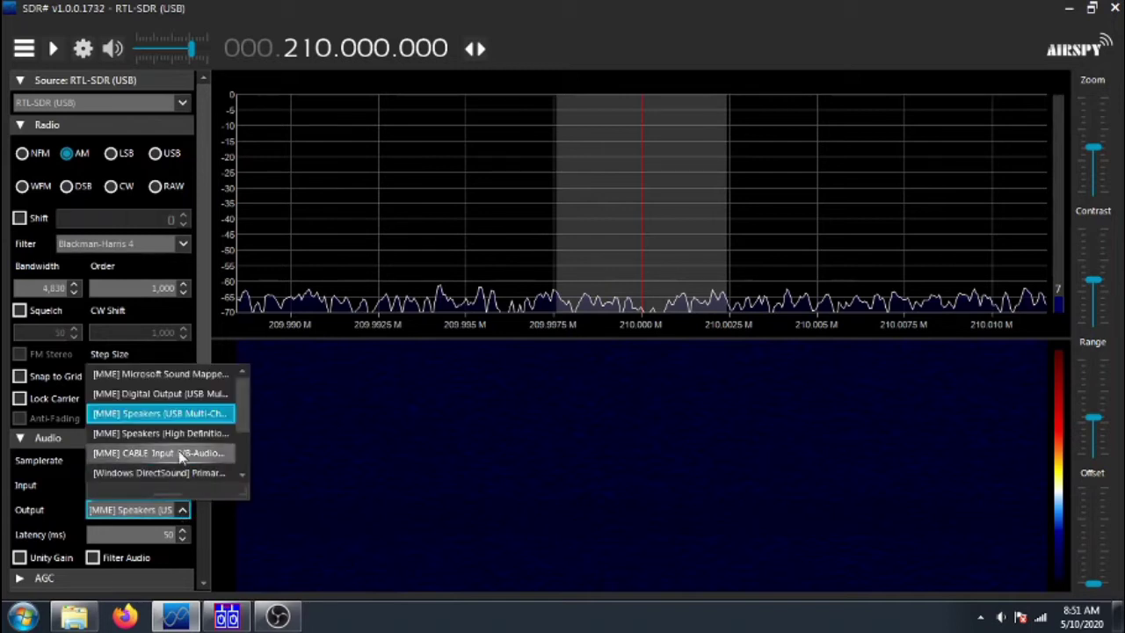
{"action": "left_click", "coordinate": [176, 453]}
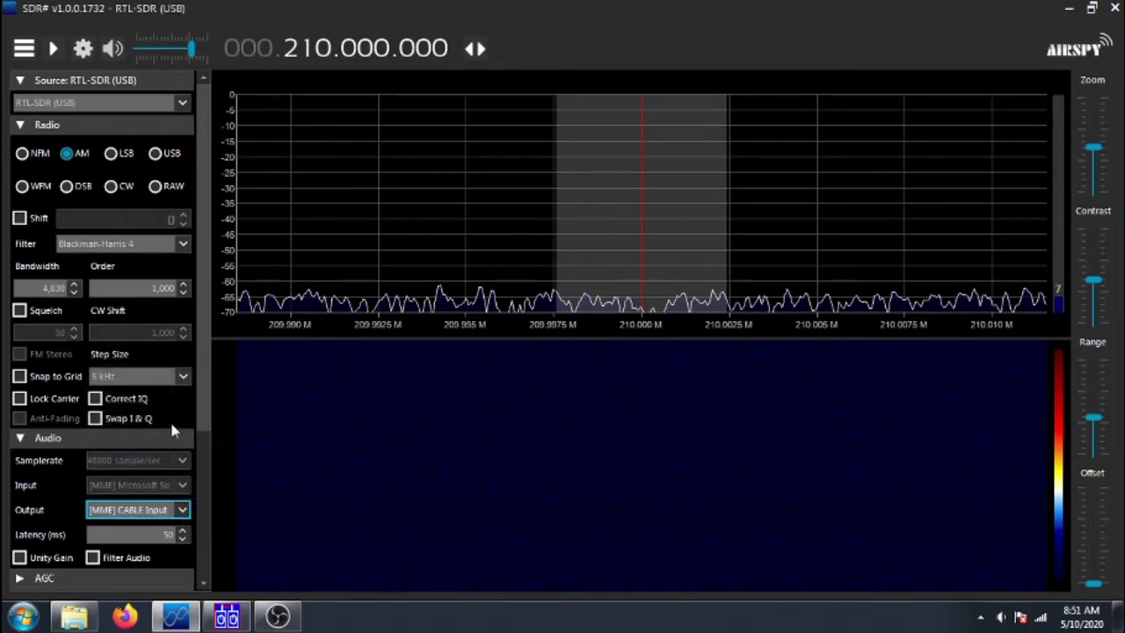
{"action": "left_click", "coordinate": [292, 55]}
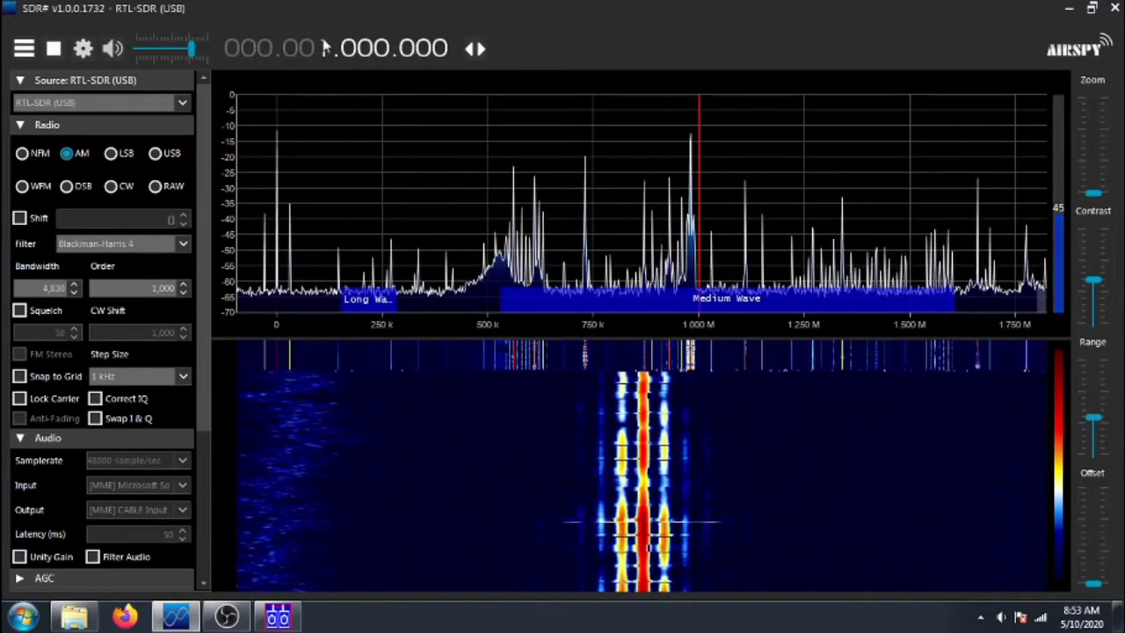
Step: Tune SDR# to 7.850.000 MHz and raise the Zoom slider around that carrier
{"action": "scroll", "coordinate": [322, 47], "scroll_direction": "up", "scroll_amount": 3}
{"action": "scroll", "coordinate": [324, 48], "scroll_direction": "up", "scroll_amount": 2}
{"action": "scroll", "coordinate": [324, 49], "scroll_direction": "up", "scroll_amount": 1}
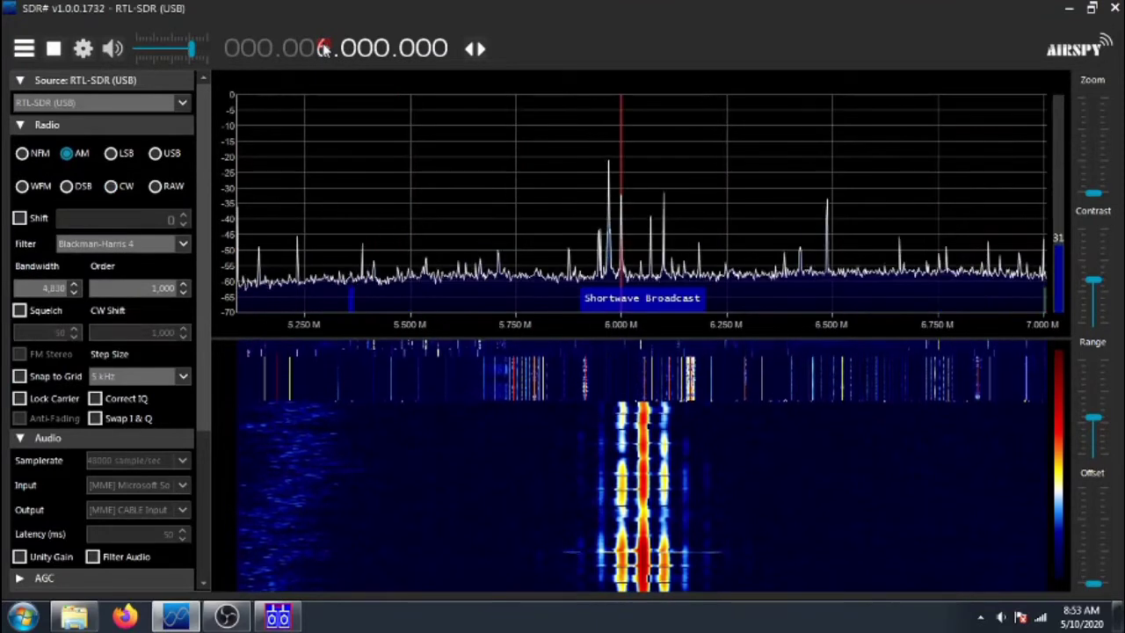
{"action": "scroll", "coordinate": [323, 48], "scroll_direction": "up", "scroll_amount": 1}
{"action": "scroll", "coordinate": [350, 48], "scroll_direction": "up", "scroll_amount": 1}
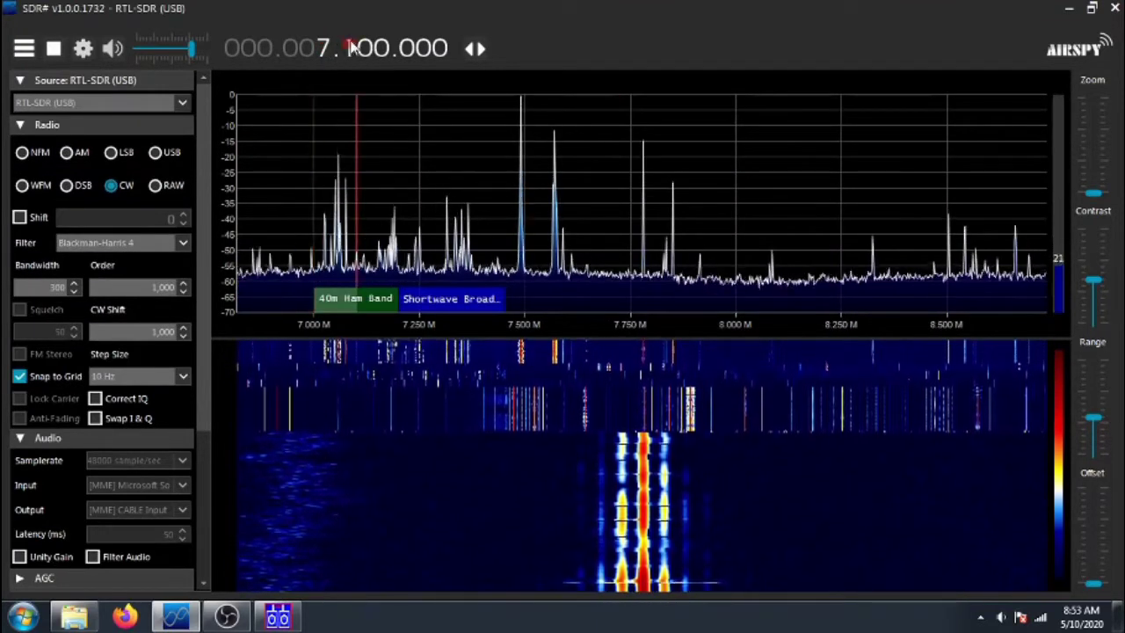
{"action": "scroll", "coordinate": [350, 47], "scroll_direction": "up", "scroll_amount": 1}
{"action": "scroll", "coordinate": [351, 45], "scroll_direction": "up", "scroll_amount": 2}
{"action": "scroll", "coordinate": [353, 45], "scroll_direction": "up", "scroll_amount": 2}
{"action": "scroll", "coordinate": [358, 46], "scroll_direction": "up", "scroll_amount": 1}
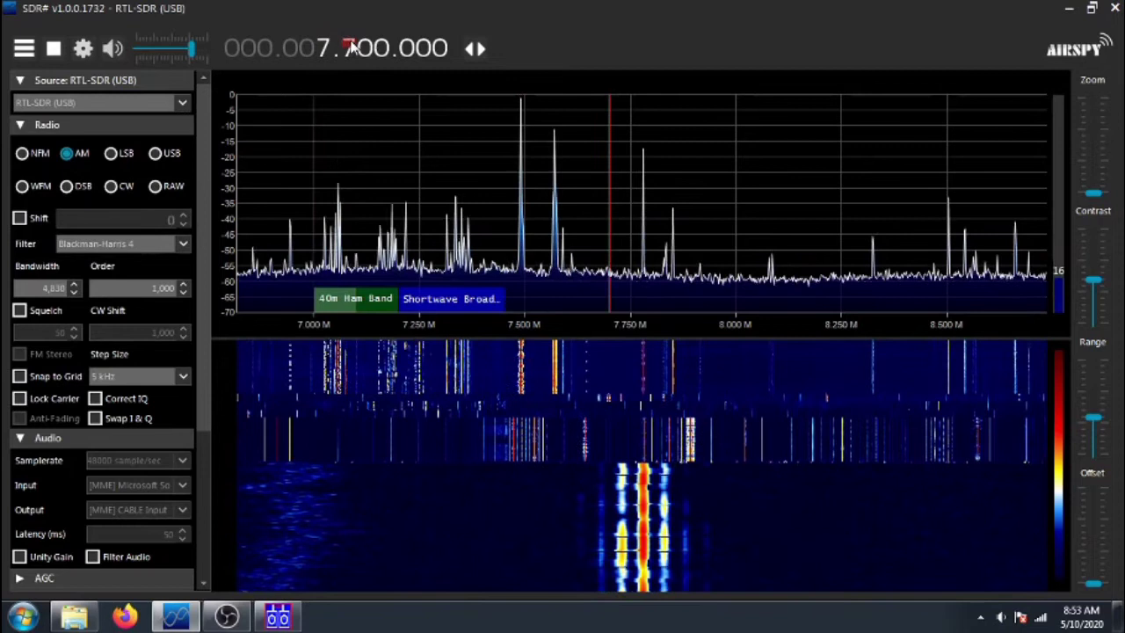
{"action": "scroll", "coordinate": [362, 45], "scroll_direction": "up", "scroll_amount": 1}
{"action": "scroll", "coordinate": [365, 46], "scroll_direction": "up", "scroll_amount": 2}
{"action": "scroll", "coordinate": [365, 47], "scroll_direction": "up", "scroll_amount": 2}
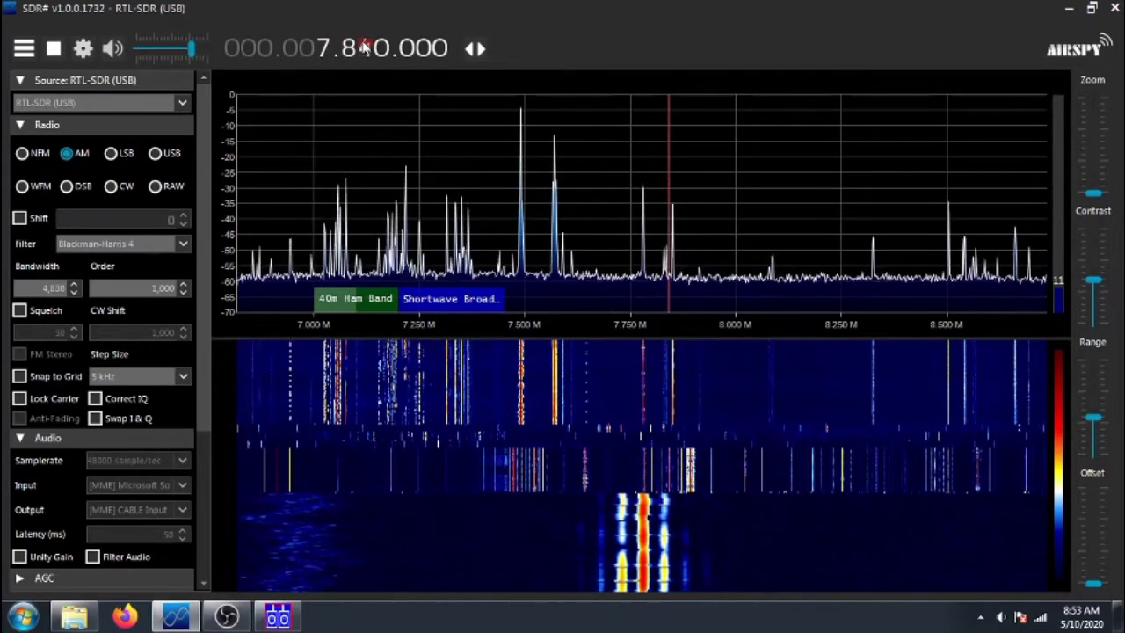
{"action": "scroll", "coordinate": [365, 47], "scroll_direction": "up", "scroll_amount": 1}
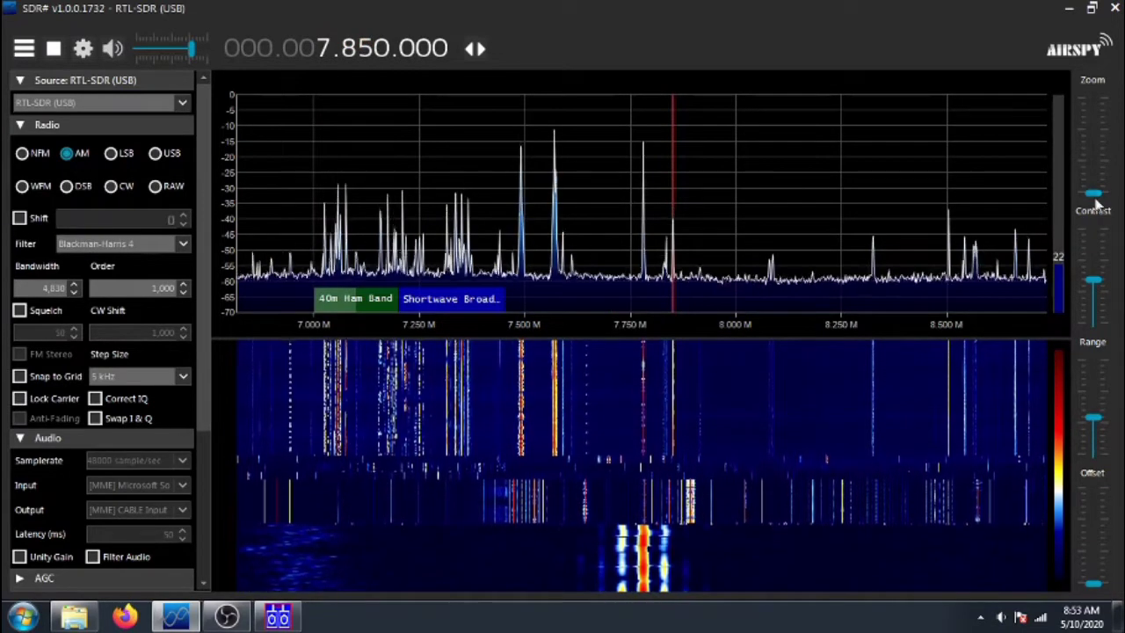
{"action": "left_click_drag", "start_coordinate": [1094, 192], "coordinate": [1093, 141]}
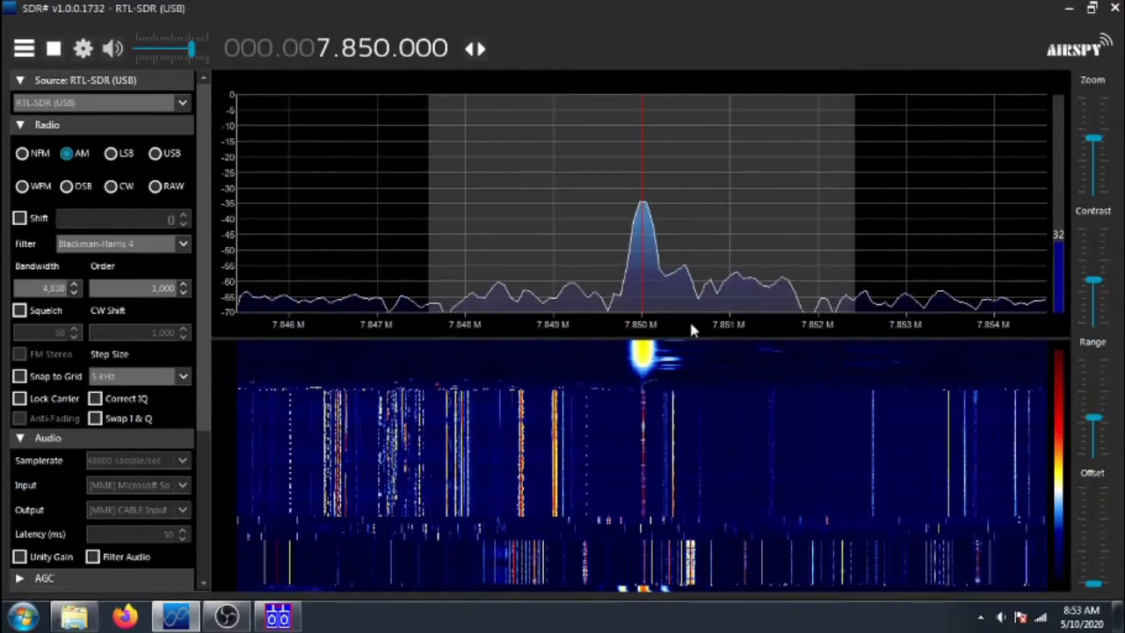
Step: Decode CHU (AM) in CLOCK until valid, then review the CHU sync logged at 05/10/20 12:54:32
{"action": "left_click", "coordinate": [280, 619]}
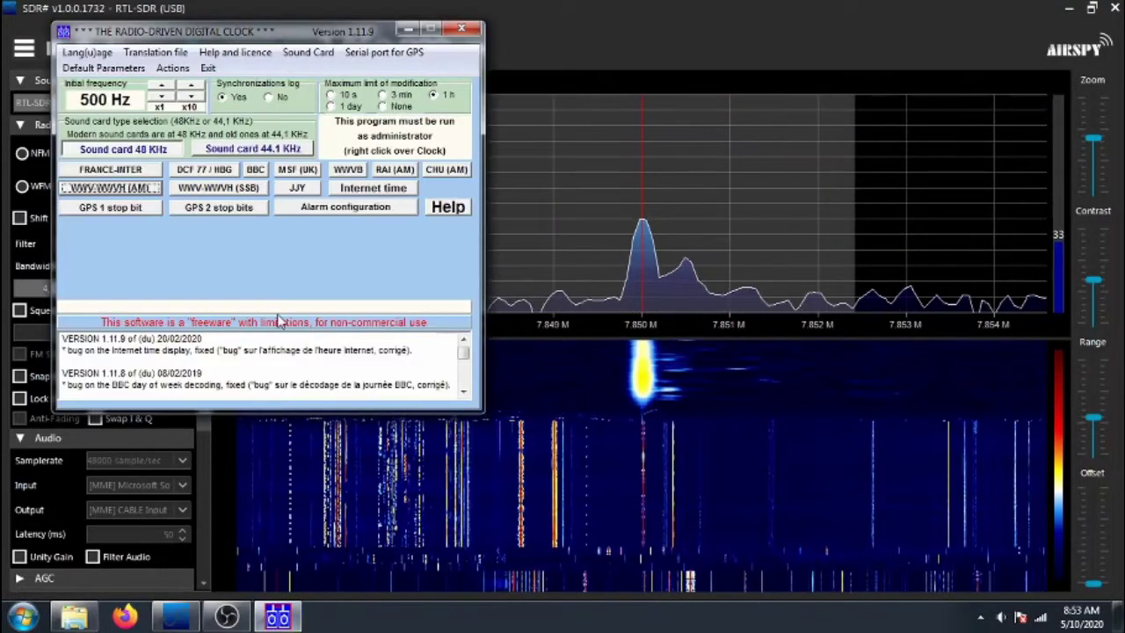
{"action": "left_click", "coordinate": [442, 173]}
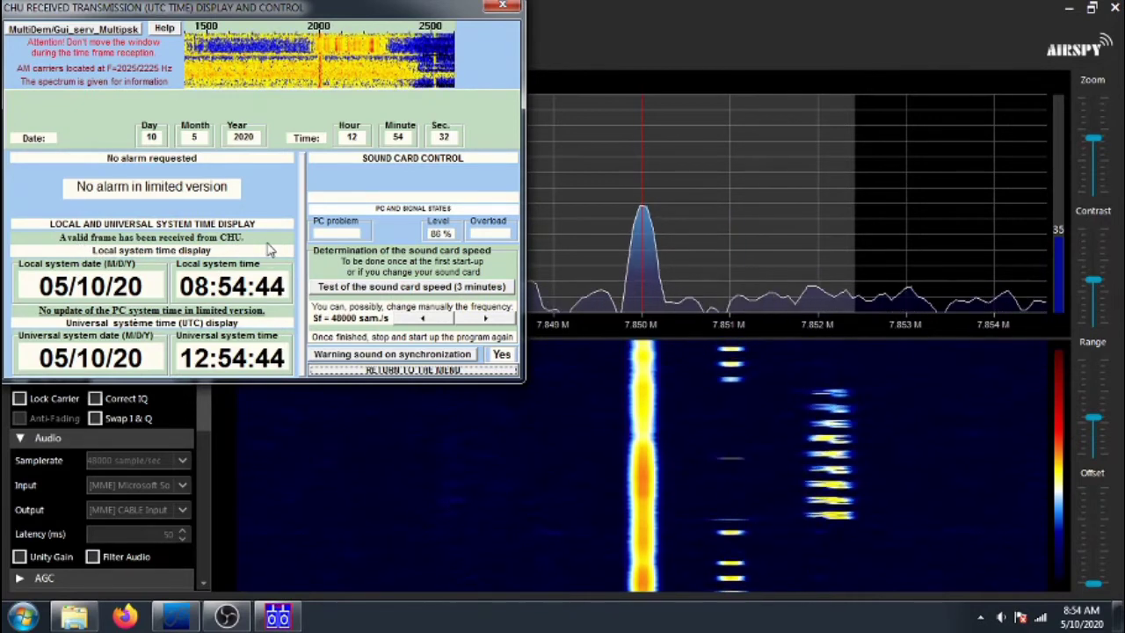
{"action": "left_click", "coordinate": [389, 371]}
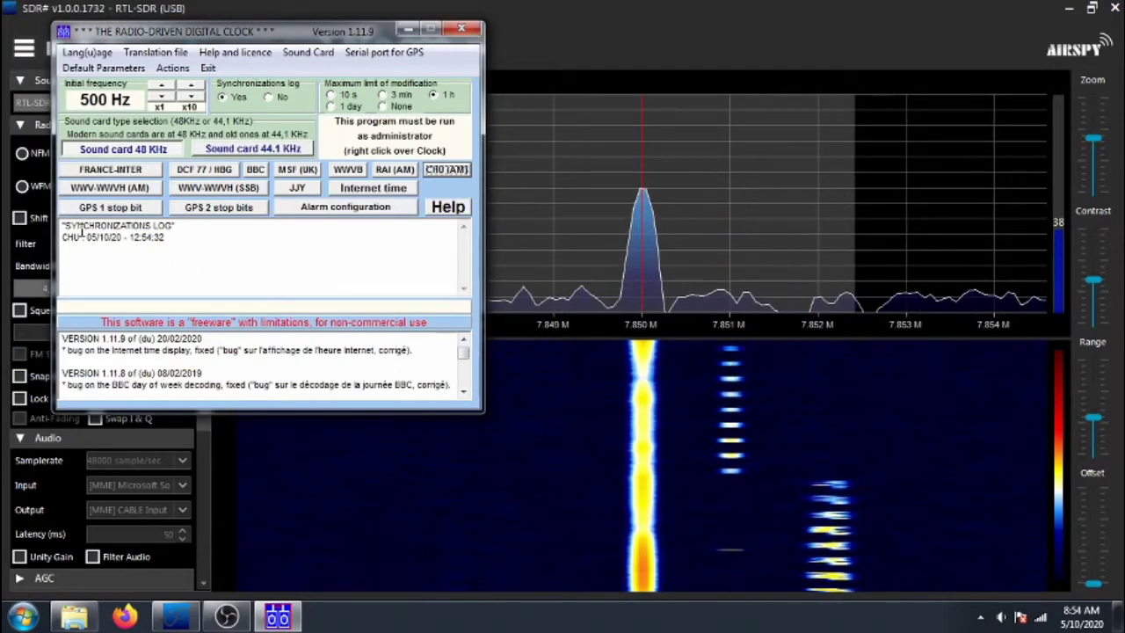
{"action": "left_click_drag", "start_coordinate": [62, 237], "coordinate": [182, 240]}
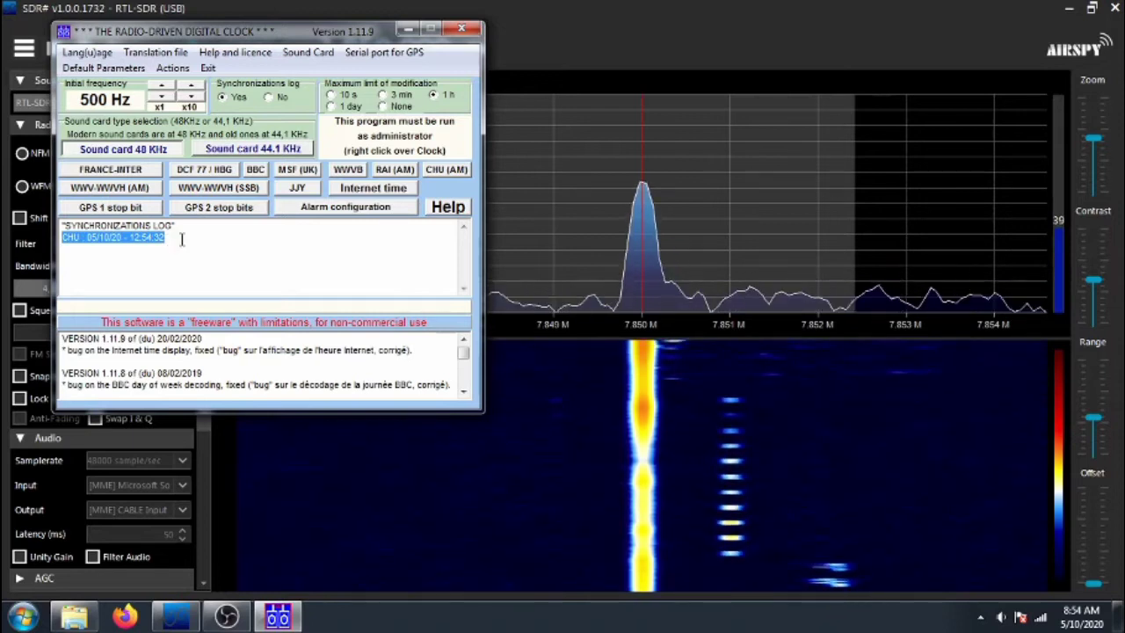
{"action": "left_click", "coordinate": [217, 240]}
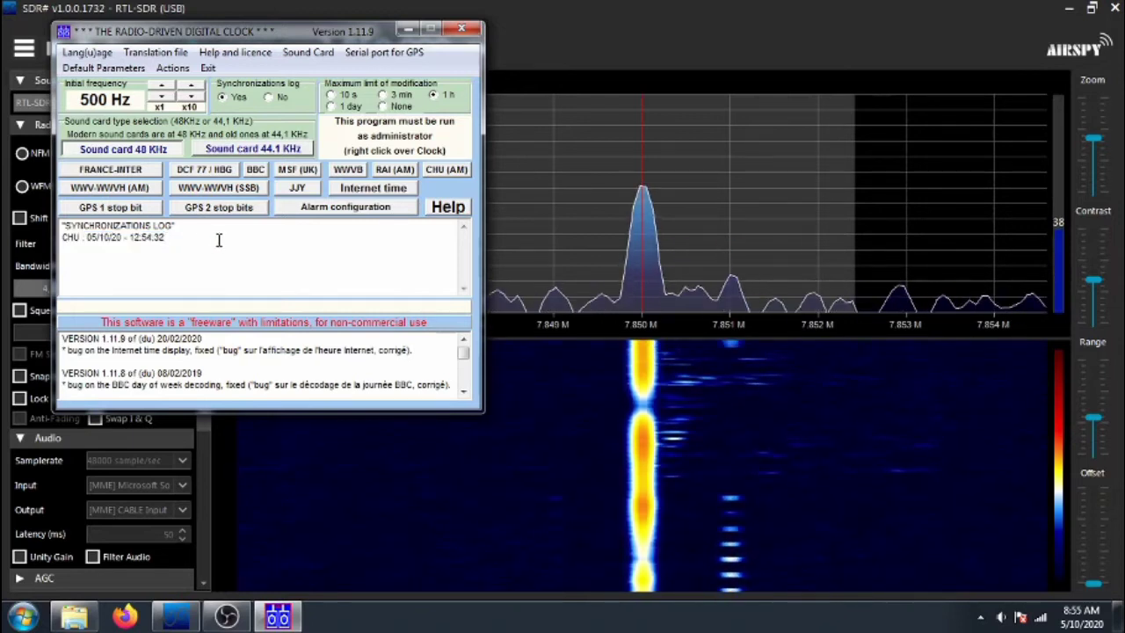
Step: Run CLOCK's WWV-WWVH (AM) decoder with SDR# in AM on 10 MHz, then return to the menu
{"action": "left_click", "coordinate": [129, 189]}
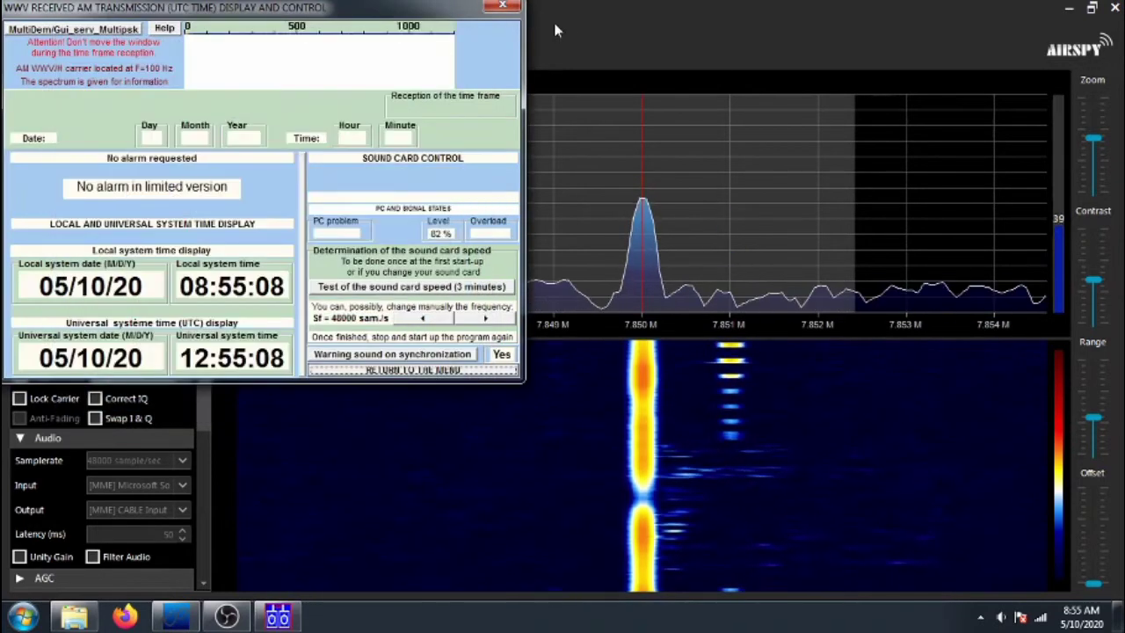
{"action": "left_click", "coordinate": [584, 29]}
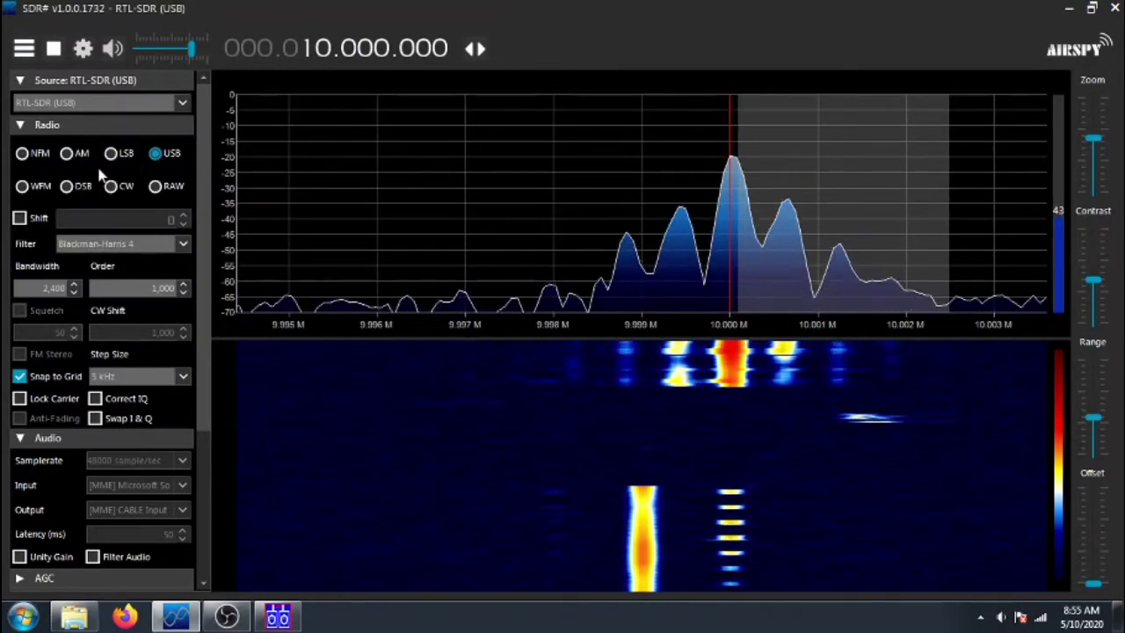
{"action": "left_click", "coordinate": [70, 154]}
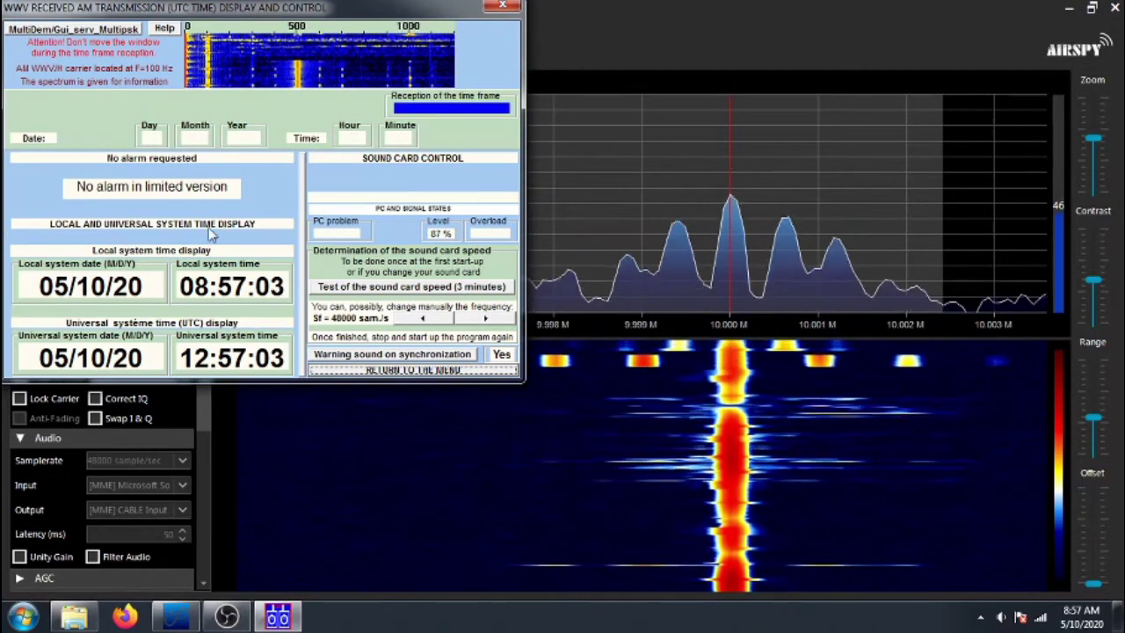
{"action": "left_click", "coordinate": [413, 370]}
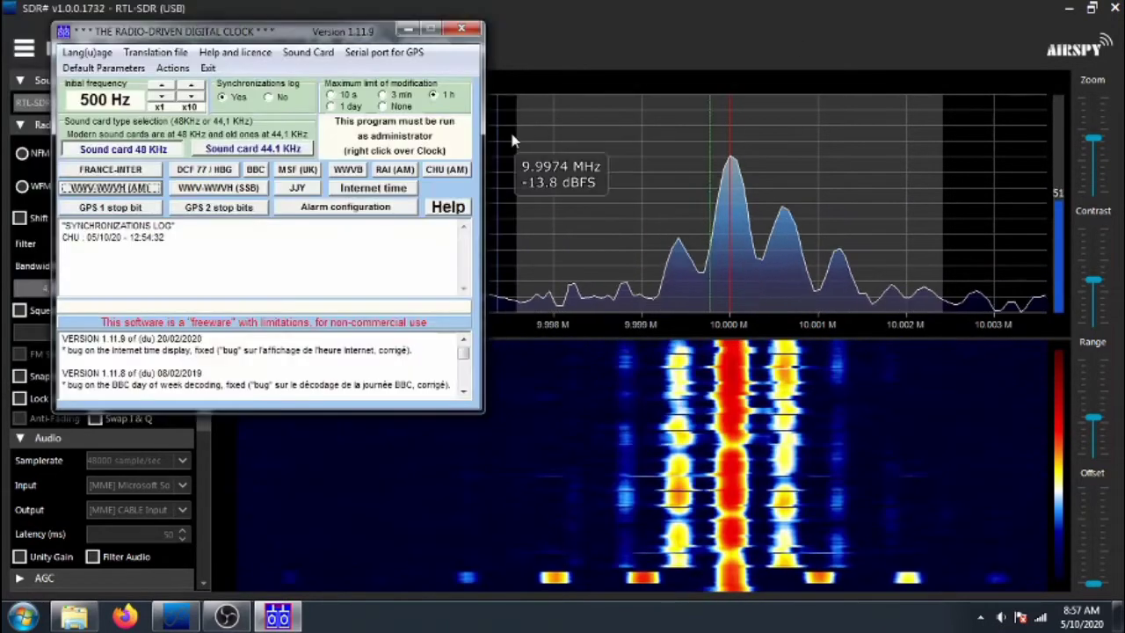